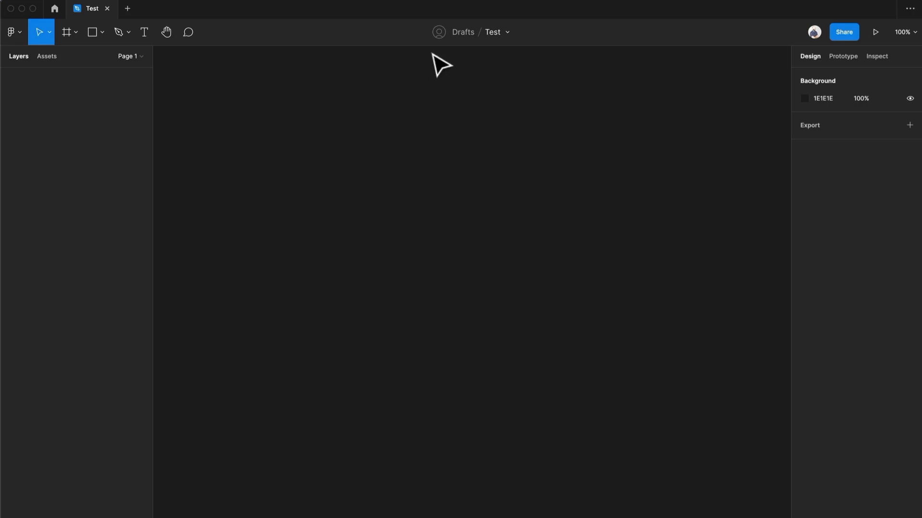
# - Create an iPhone 13 / 13 Pro frame and rename it Screen
pyautogui.press('f')
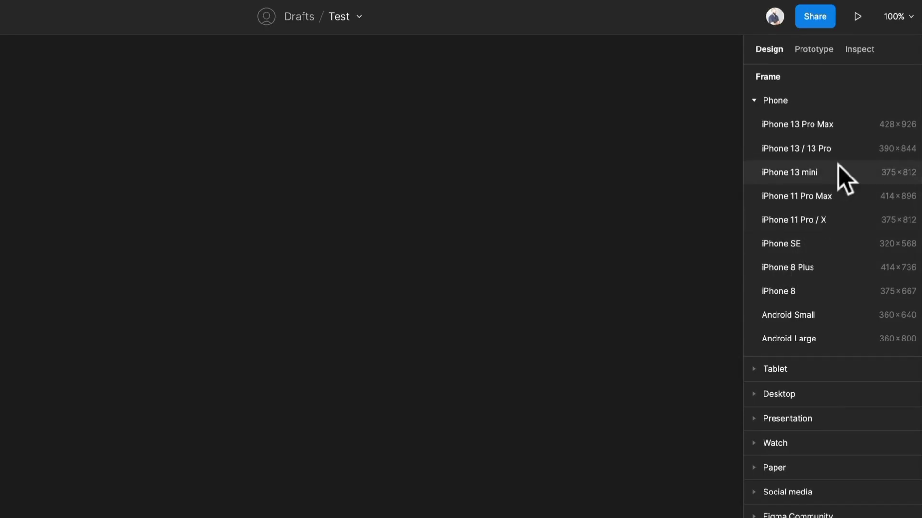
pyautogui.click(843, 148)
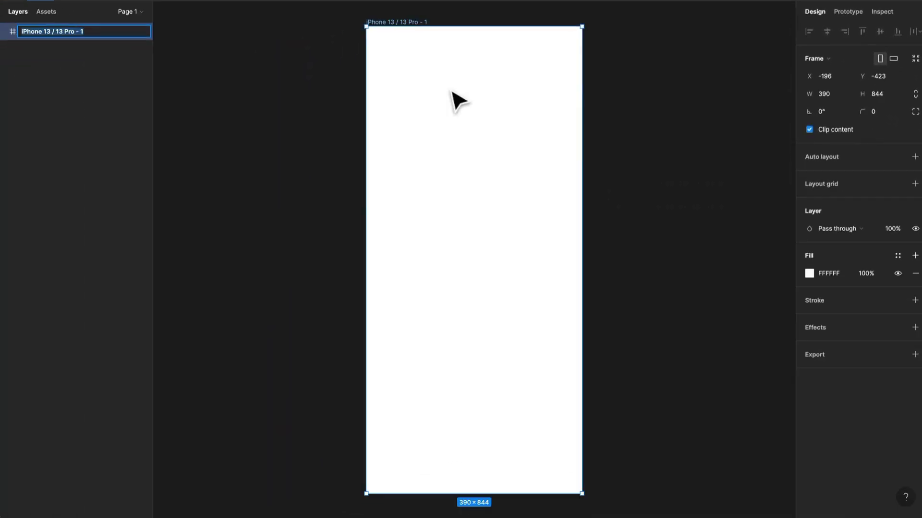
pyautogui.write('Screen')
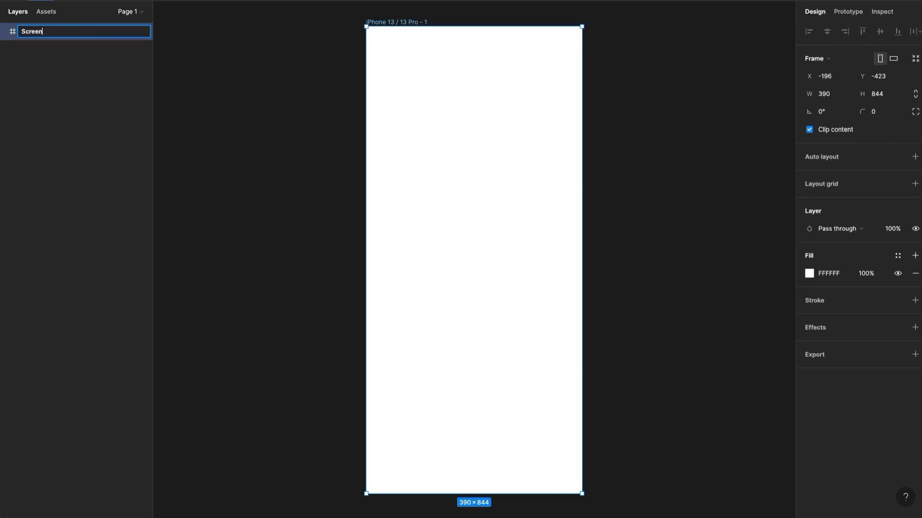
pyautogui.press('Return')
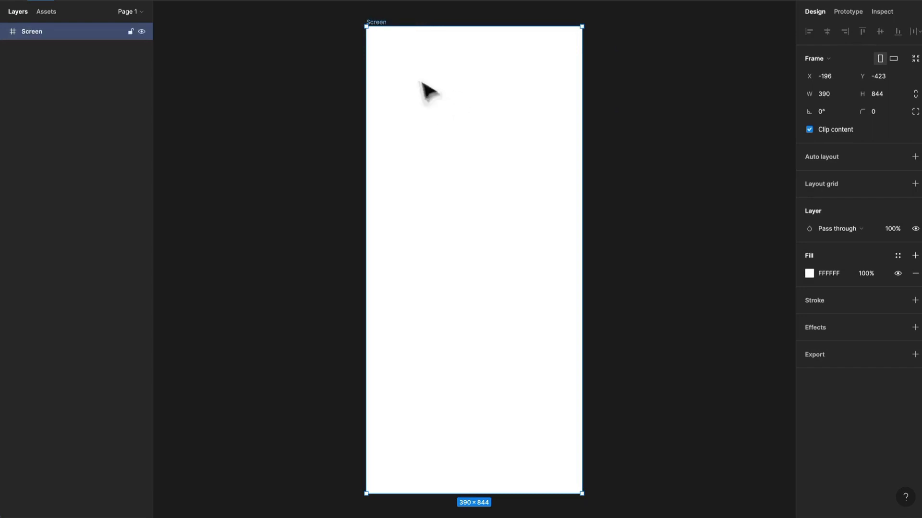
# - Duplicate the Screen frame so a second identical frame sits to its right
pyautogui.hotkey('ctrl', 'v')
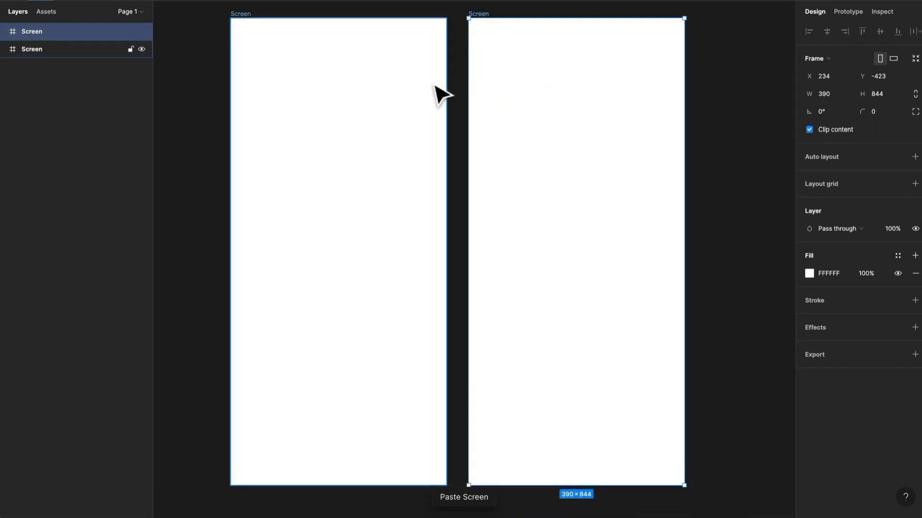
pyautogui.scroll(-2, 438, 93)
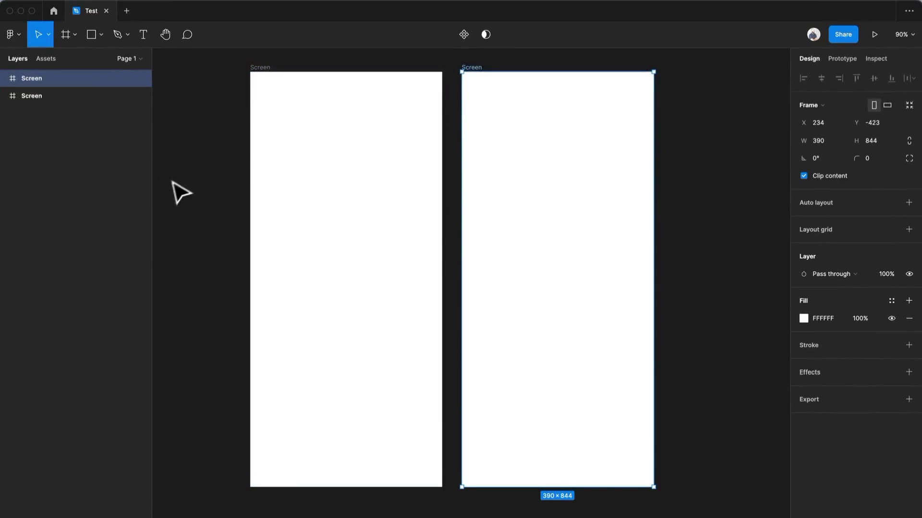
pyautogui.click(178, 147)
# - Draw a square about 256 × 256 in the first frame and centre it
pyautogui.press('r')
pyautogui.moveTo(282, 183); pyautogui.dragTo(399, 305)
pyautogui.moveTo(335, 236); pyautogui.dragTo(335, 267)
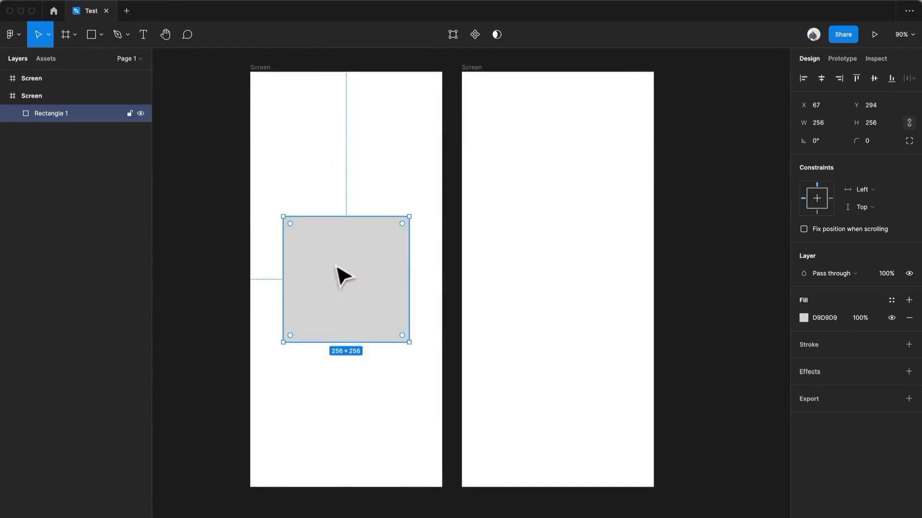
# - Draw a circle about 276 × 276 in the second frame and centre it
pyautogui.moveTo(397, 269); pyautogui.dragTo(572, 295)
pyautogui.press('Delete')
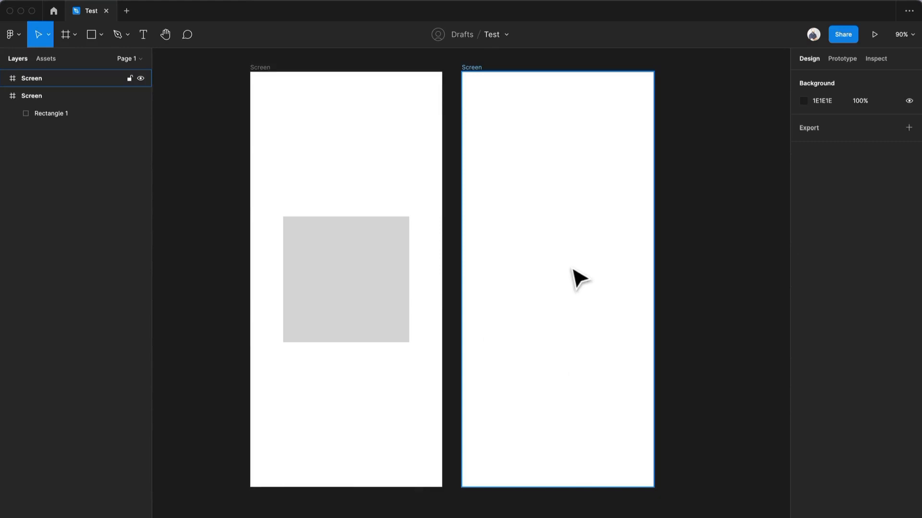
pyautogui.press('o')
pyautogui.moveTo(524, 224)
pyautogui.mouseDown()
pyautogui.moveTo(612, 313)
pyautogui.moveTo(641, 361)
pyautogui.mouseUp()
pyautogui.moveTo(595, 298); pyautogui.dragTo(562, 282)
# - Rename both the circle layer and the square layer as Shape
pyautogui.press('super+r')
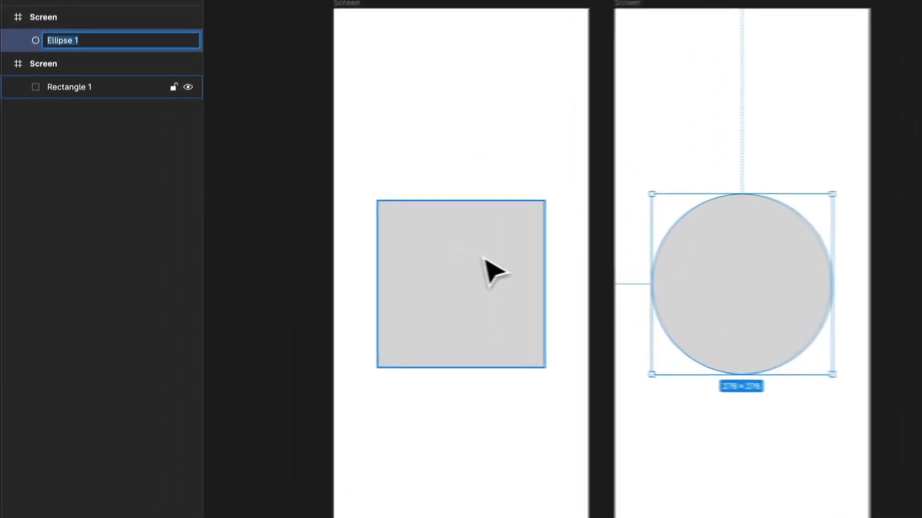
pyautogui.write('Shape')
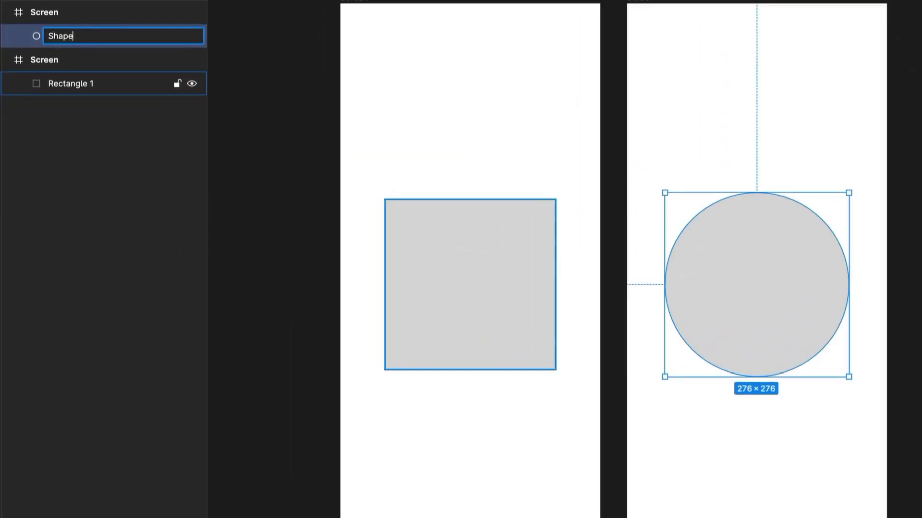
pyautogui.press('Return')
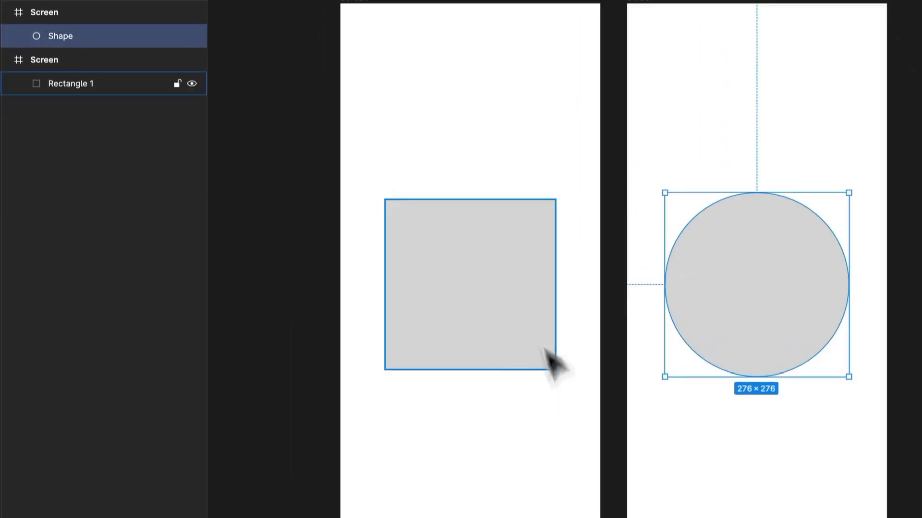
pyautogui.click(528, 329)
pyautogui.press('super+r')
pyautogui.write('Shape')
pyautogui.press('Return')
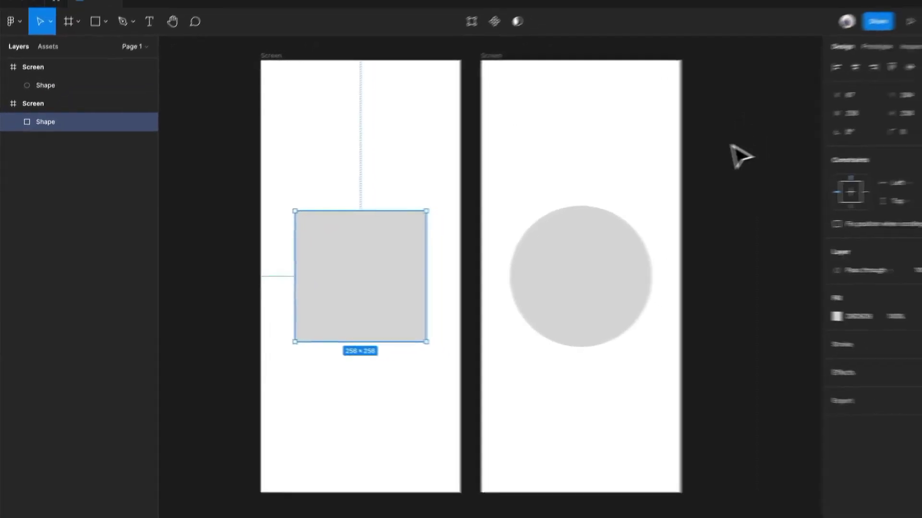
pyautogui.click(740, 155)
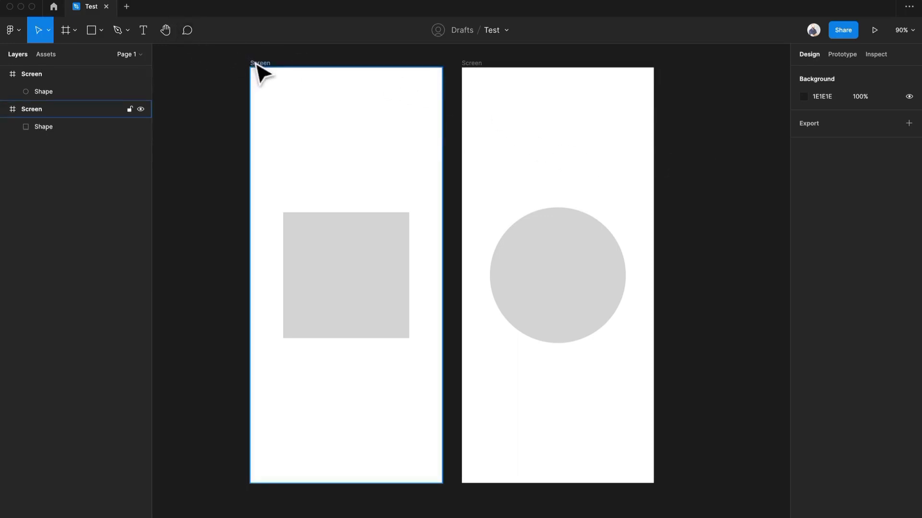
# - Add a prototype connection from the square screen to the circle screen, using On tap, Navigate to and Instant
pyautogui.click(842, 54)
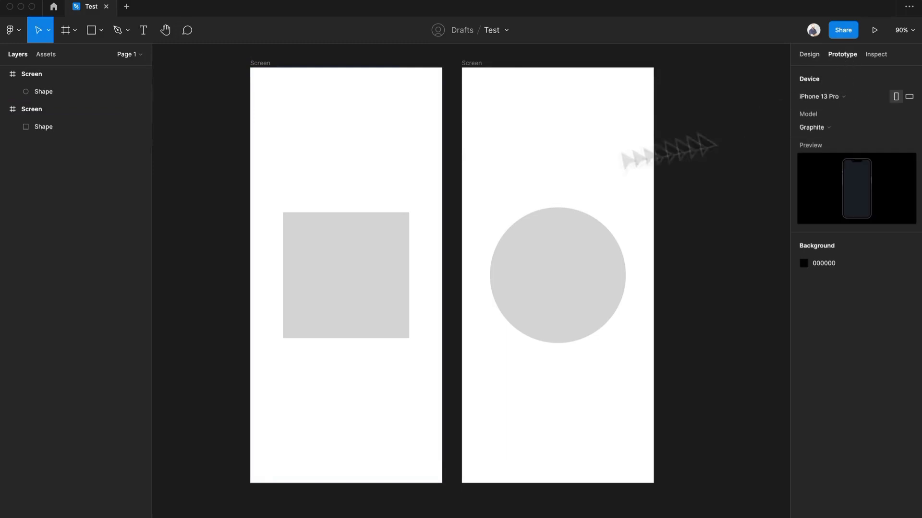
pyautogui.click(254, 64)
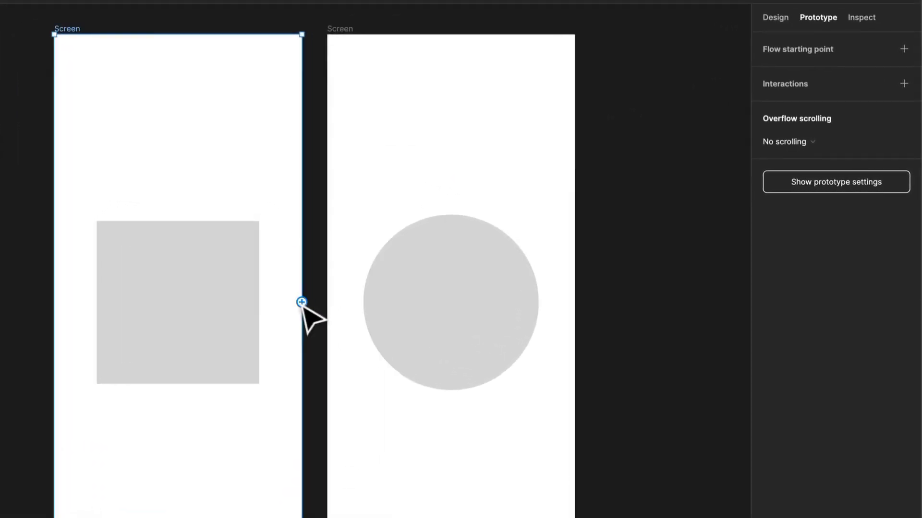
pyautogui.moveTo(304, 307); pyautogui.dragTo(337, 313)
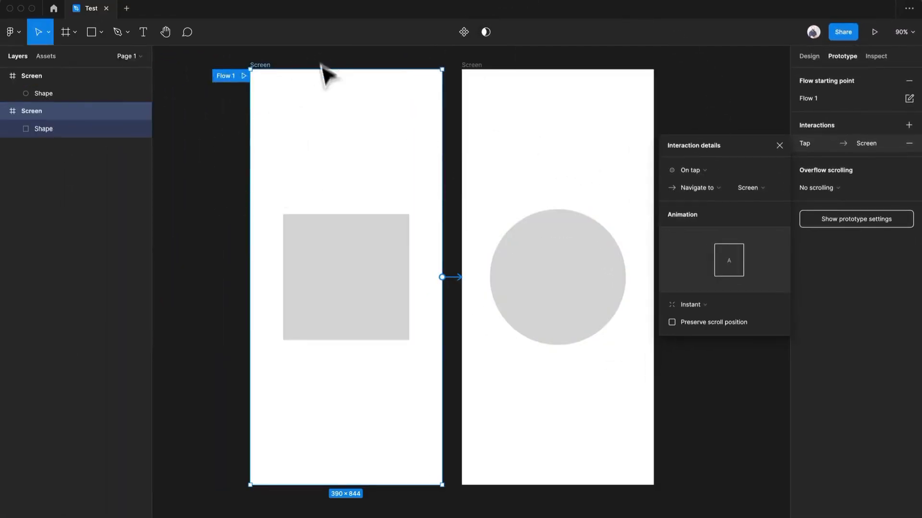
pyautogui.click(379, 515)
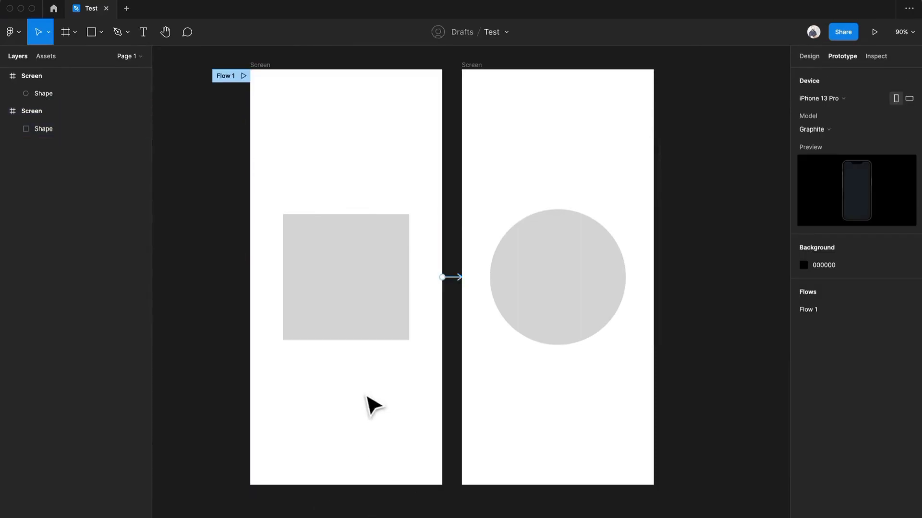
# - Duplicate the square screen below the original and delete the copy's connection to the circle screen
pyautogui.scroll(-5, 354, 369)
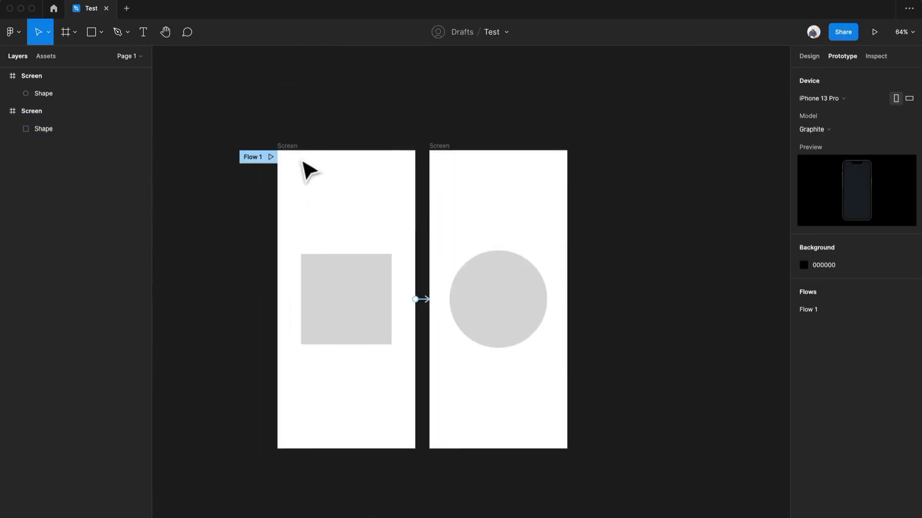
pyautogui.click(295, 153)
pyautogui.moveTo(298, 165); pyautogui.dragTo(297, 500)
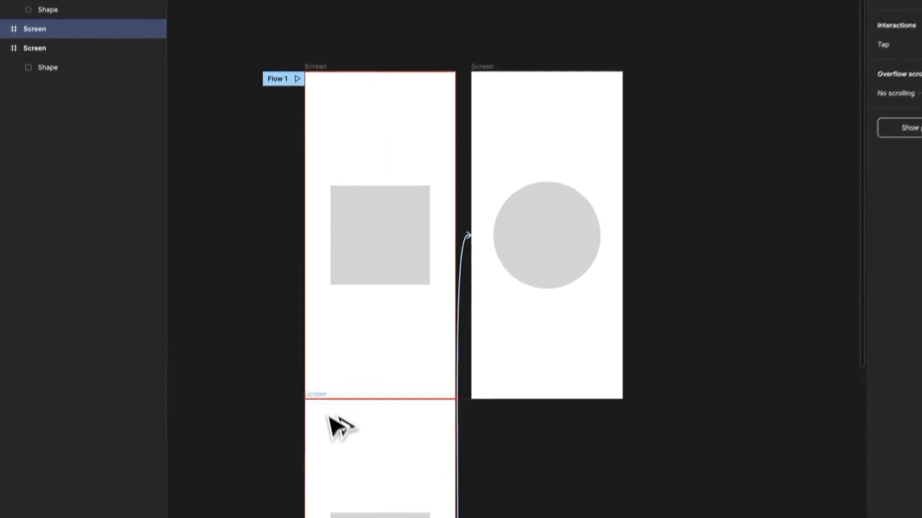
pyautogui.moveTo(328, 447); pyautogui.dragTo(326, 464)
pyautogui.moveTo(335, 397); pyautogui.dragTo(393, 133)
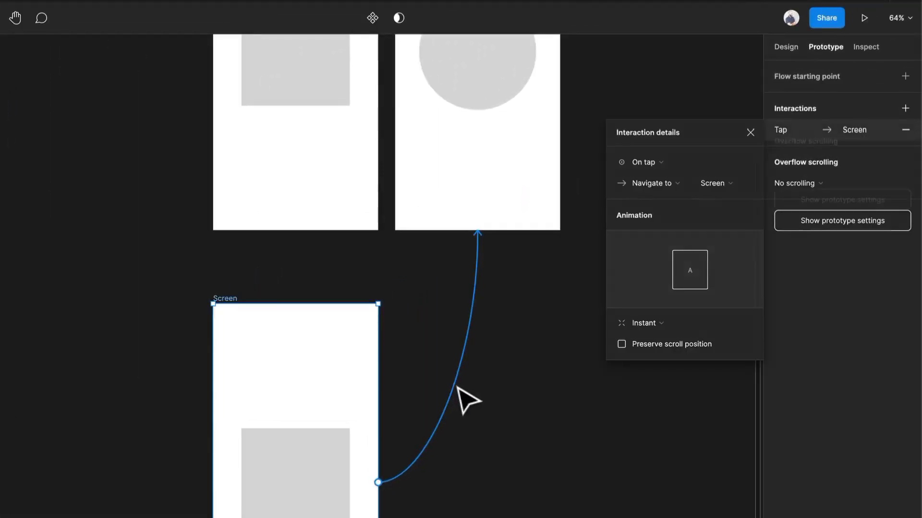
pyautogui.press('Delete')
# - Duplicate the lower square screen to its right and delete the square from the new copy
pyautogui.click(250, 298)
pyautogui.moveTo(228, 298); pyautogui.dragTo(415, 320)
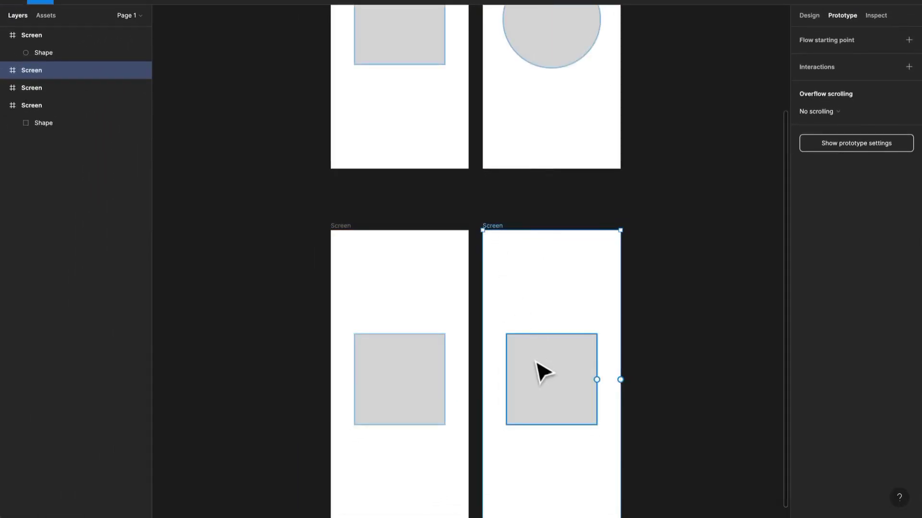
pyautogui.click(542, 372)
pyautogui.press('Delete')
# - Copy the circle from the upper screen into the centre of the empty lower screen
pyautogui.moveTo(566, 71); pyautogui.dragTo(586, 422)
pyautogui.scroll(-3, 465, 253)
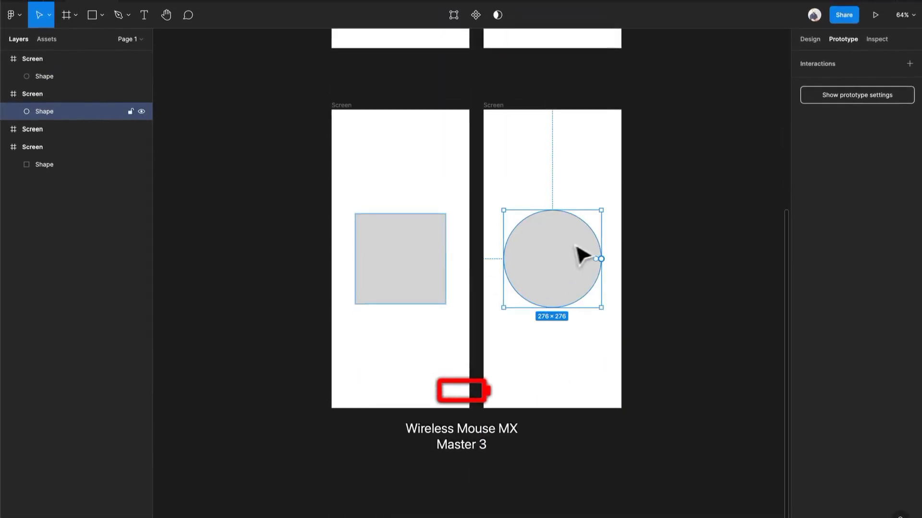
pyautogui.click(695, 282)
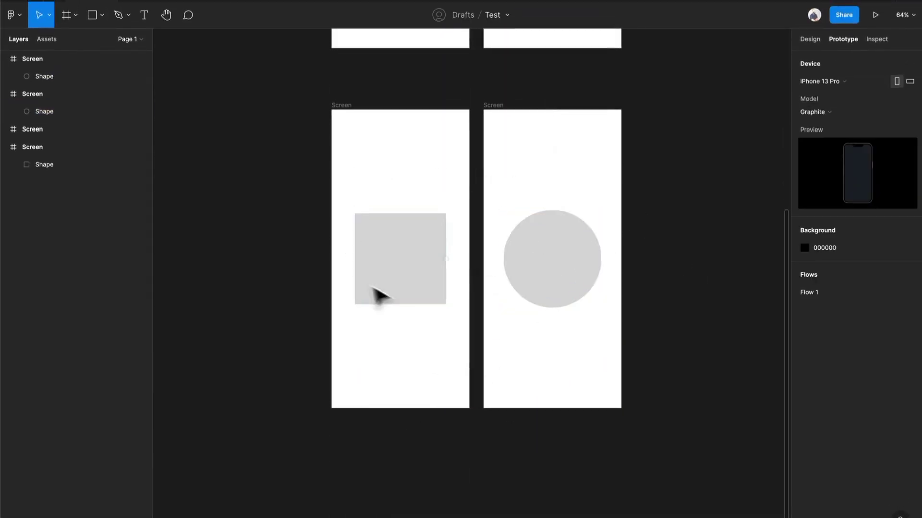
# - Change the fill of both lower screens from white to a solid dark grey
pyautogui.click(348, 101)
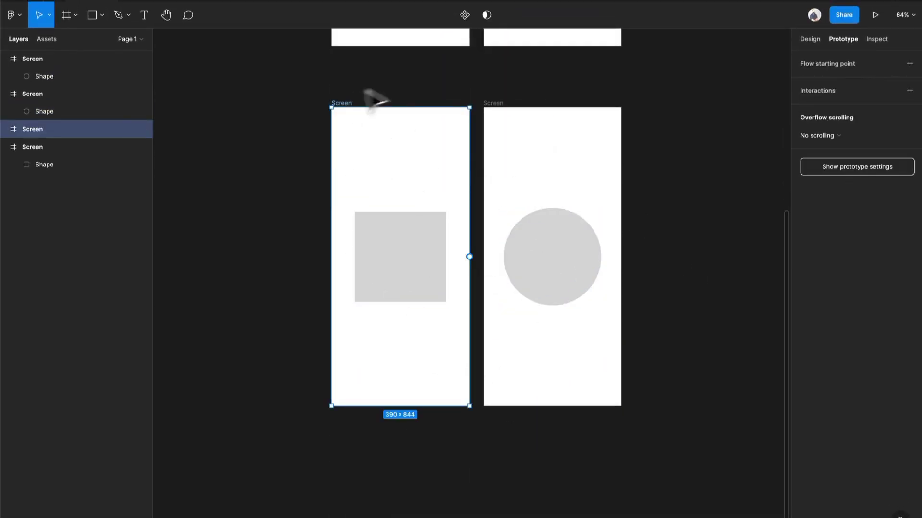
pyautogui.keyDown('shift'); pyautogui.click(502, 104); pyautogui.keyUp('shift')
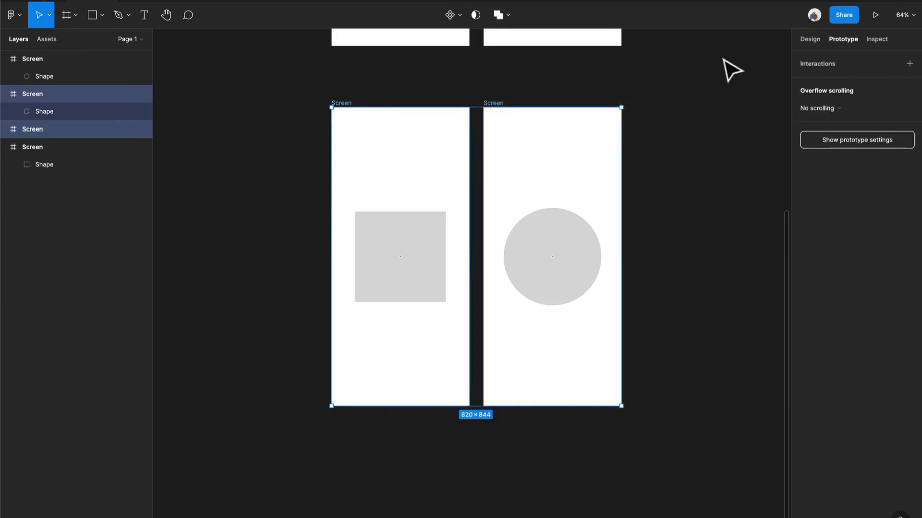
pyautogui.click(810, 39)
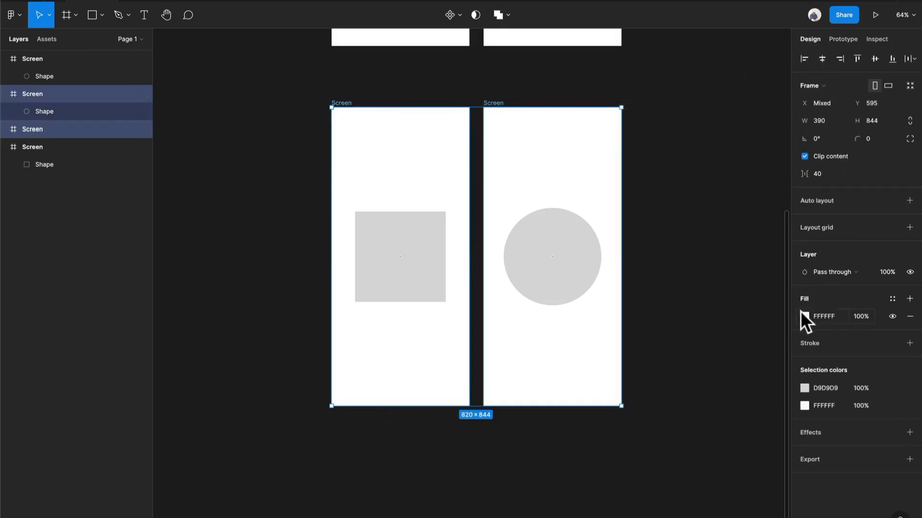
pyautogui.click(804, 316)
pyautogui.moveTo(670, 283); pyautogui.dragTo(649, 378)
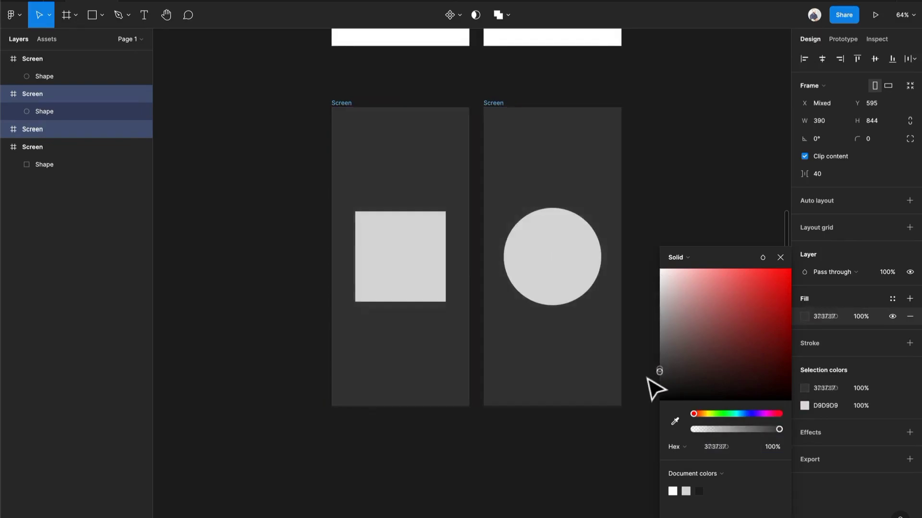
pyautogui.click(687, 226)
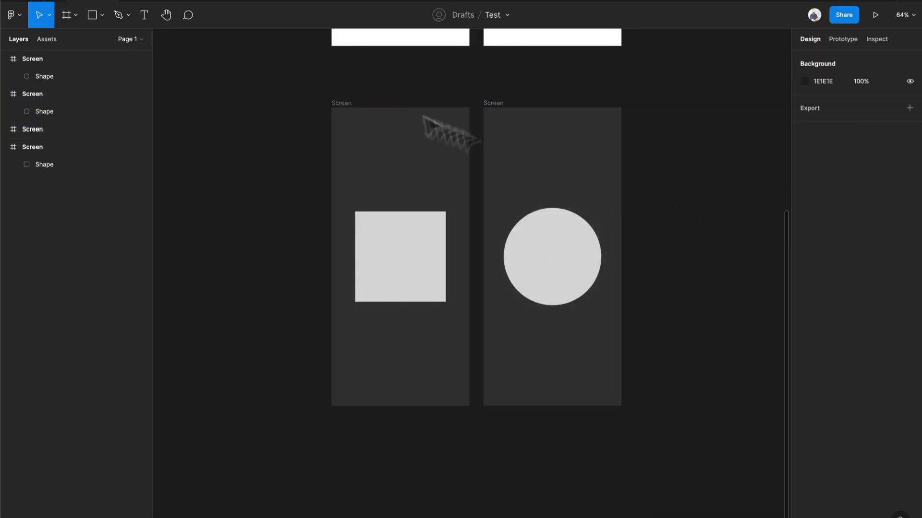
# - Connect the dark square screen to the dark circle screen with an On tap, Navigate to, Instant interaction
pyautogui.click(346, 104)
pyautogui.scroll(5, 502, 195)
pyautogui.click(853, 42)
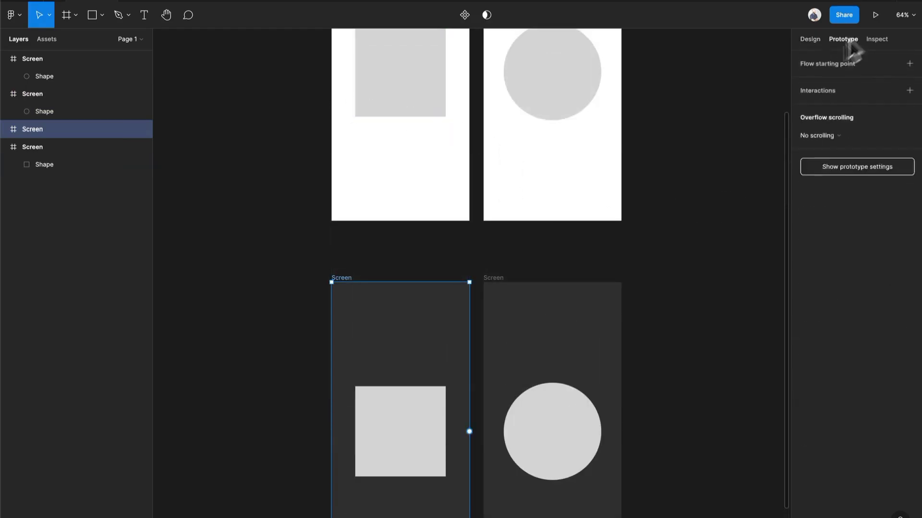
pyautogui.moveTo(469, 431); pyautogui.dragTo(481, 436)
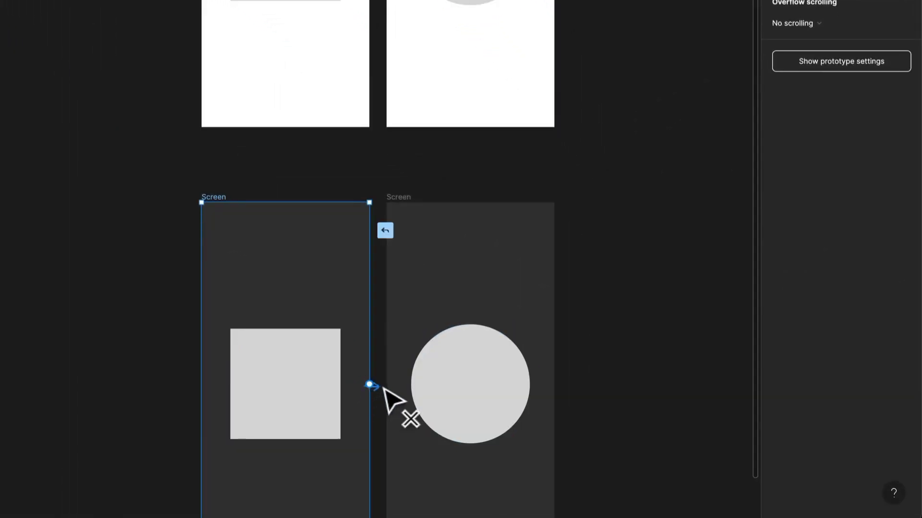
pyautogui.moveTo(383, 389); pyautogui.dragTo(398, 401)
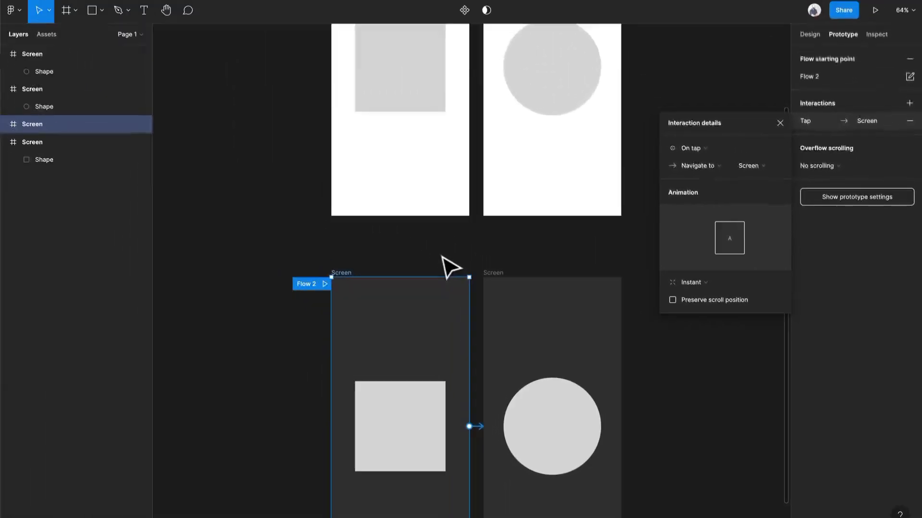
pyautogui.click(331, 175)
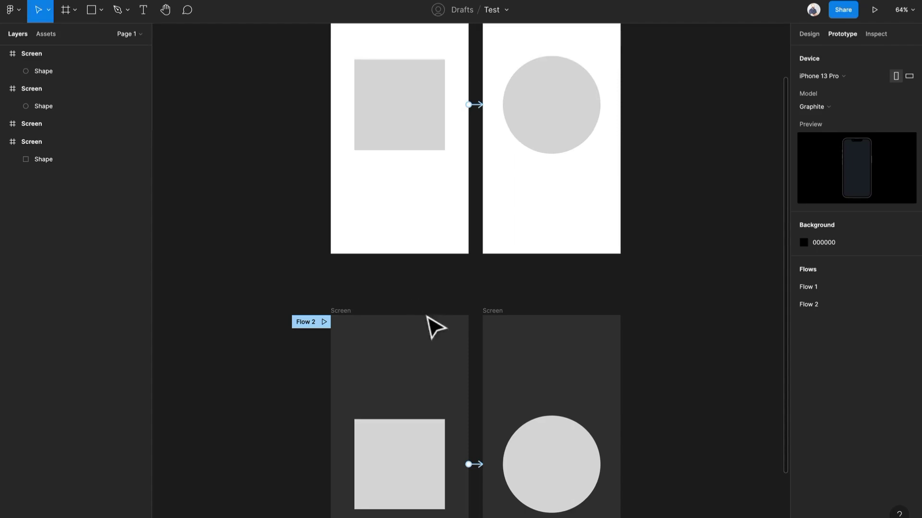
# - Remove the flow starting point from the dark square screen and add it back, doing this twice
pyautogui.click(344, 318)
pyautogui.click(910, 59)
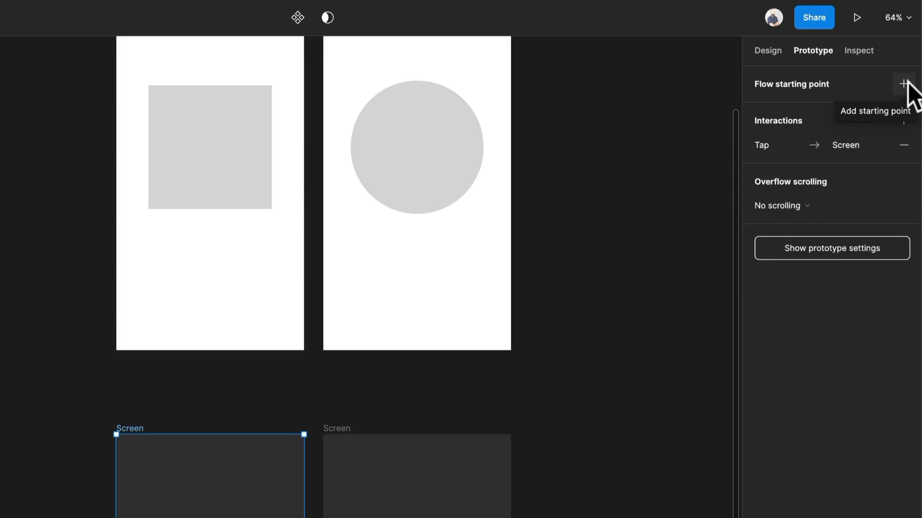
pyautogui.click(903, 85)
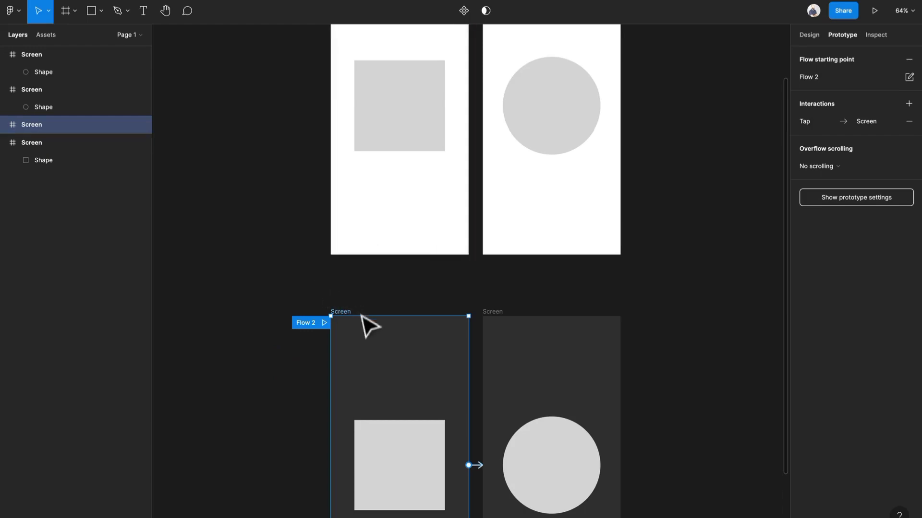
pyautogui.click(909, 59)
pyautogui.rightClick(347, 345)
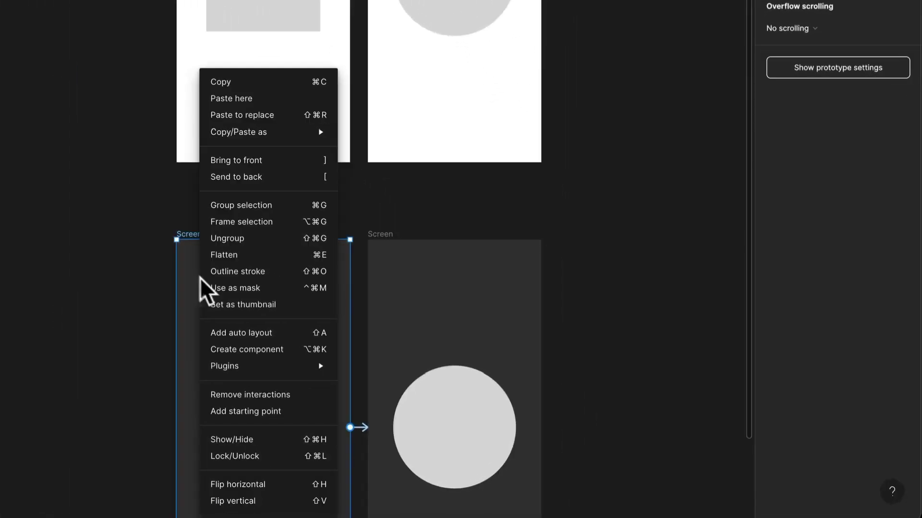
pyautogui.click(283, 412)
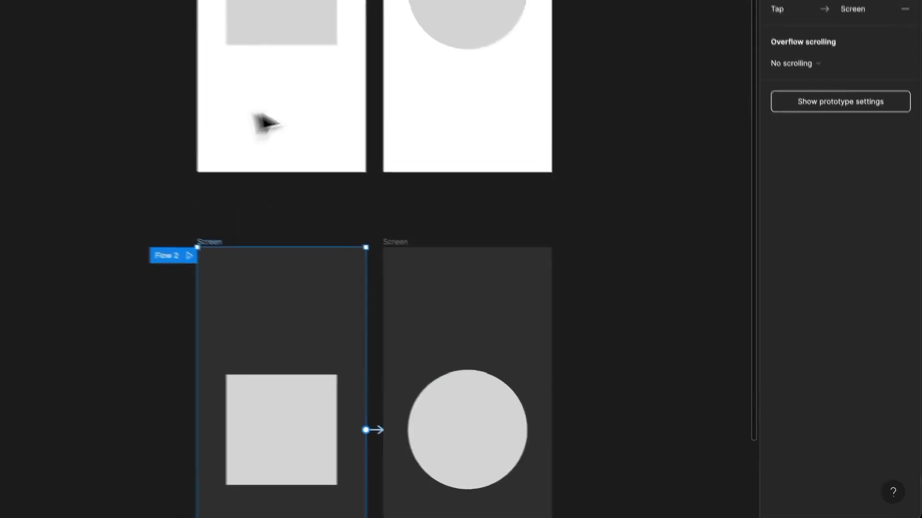
pyautogui.scroll(2, 380, 166)
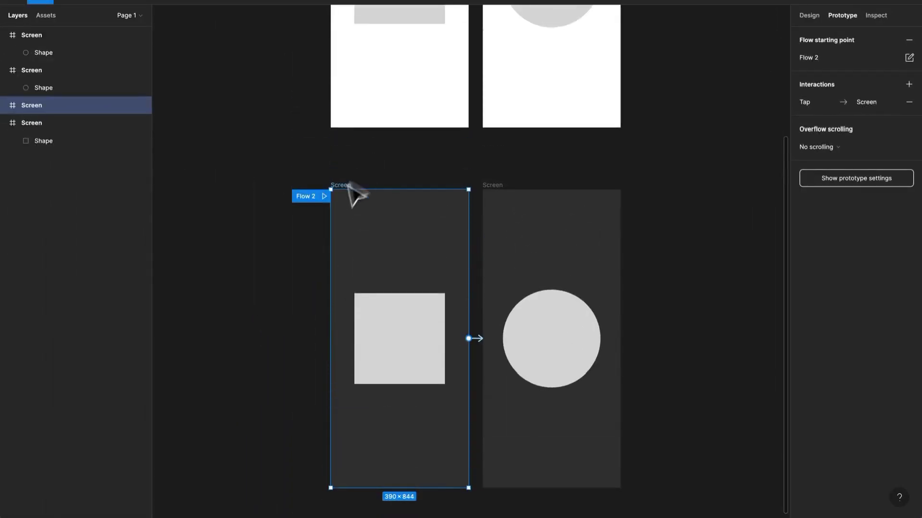
# - Try duplicating the dark square screen and placing the copy below the dark pair, and undo the duplication
pyautogui.hotkey('ctrl', 's')
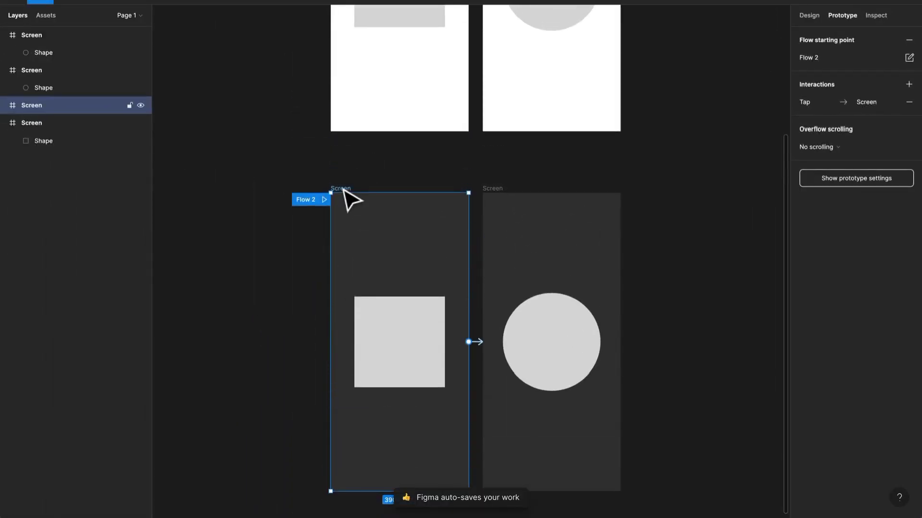
pyautogui.hotkey('ctrl', 'd')
pyautogui.moveTo(629, 196); pyautogui.dragTo(331, 117)
pyautogui.scroll(-9, 290, 422)
pyautogui.scroll(3, 501, 174)
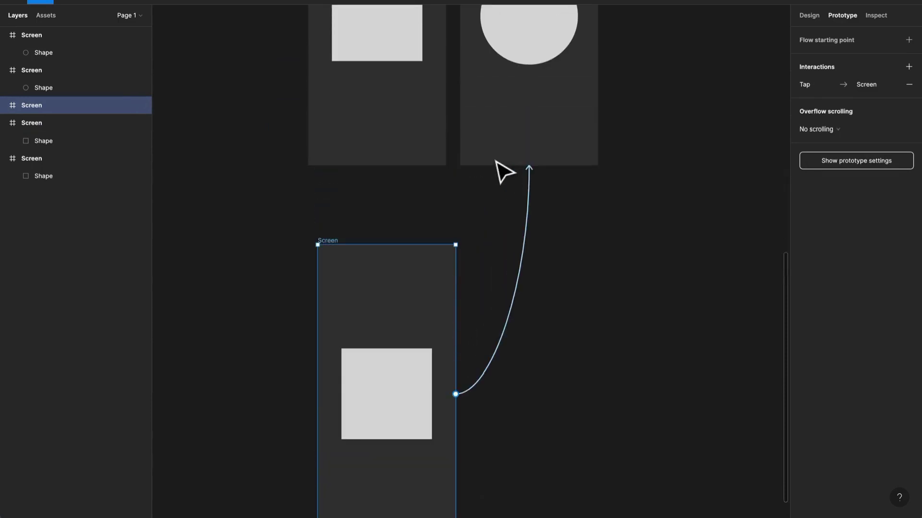
pyautogui.hotkey('ctrl', 'z')
pyautogui.scroll(5, 509, 195)
pyautogui.hotkey('ctrl', 'z')
# - Paste a copy of both dark screens, move the copied pair below the originals, and undo that move
pyautogui.moveTo(691, 440); pyautogui.dragTo(261, 72)
pyautogui.hotkey('ctrl', 'v')
pyautogui.scroll(-3, 420, 121)
pyautogui.moveTo(417, 117); pyautogui.dragTo(432, 447)
pyautogui.hotkey('ctrl', 'z')
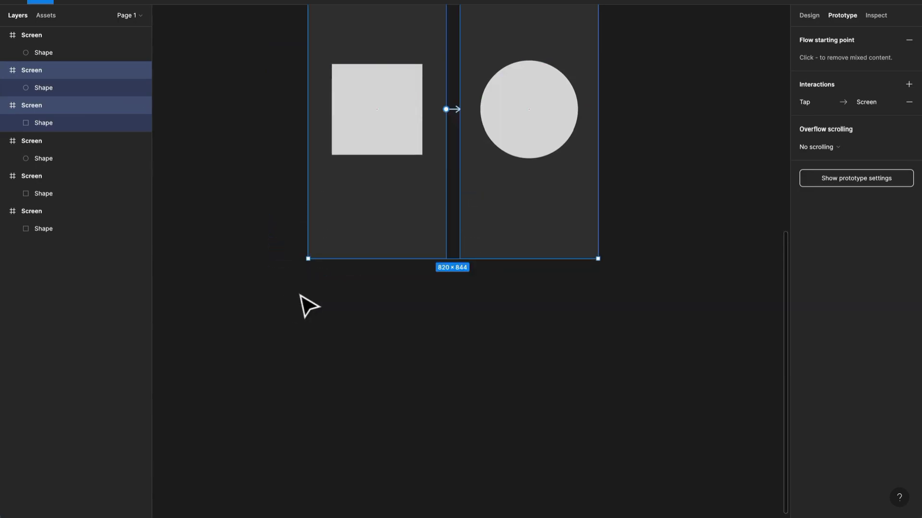
pyautogui.scroll(4, 300, 294)
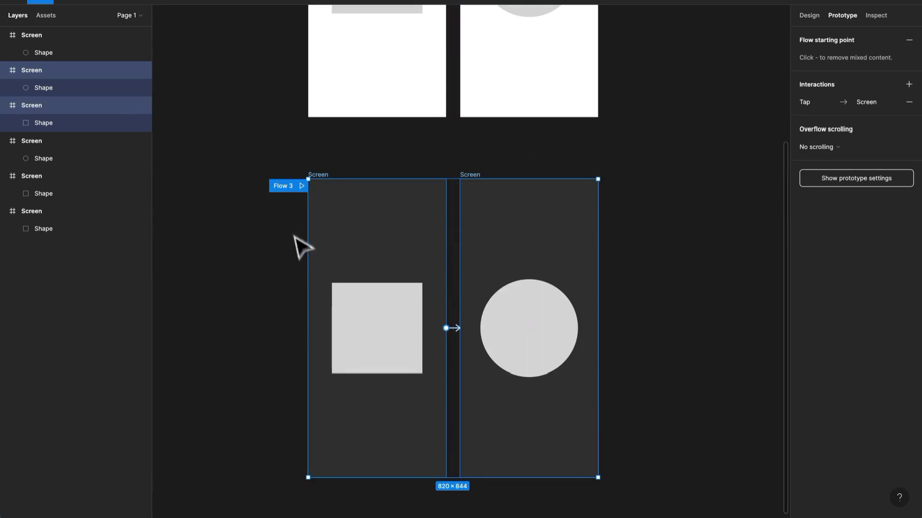
pyautogui.scroll(5, 302, 244)
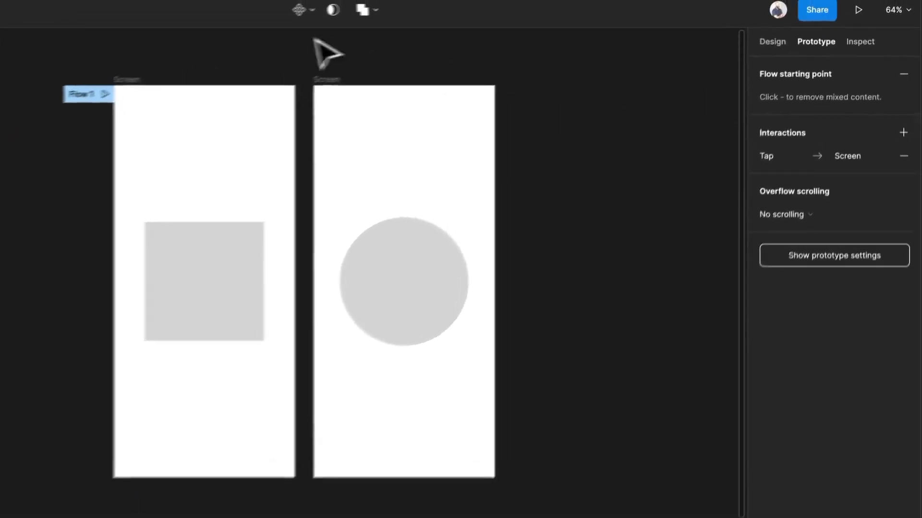
# - Select the light square screen and open its flow starting point's name for editing
pyautogui.click(110, 84)
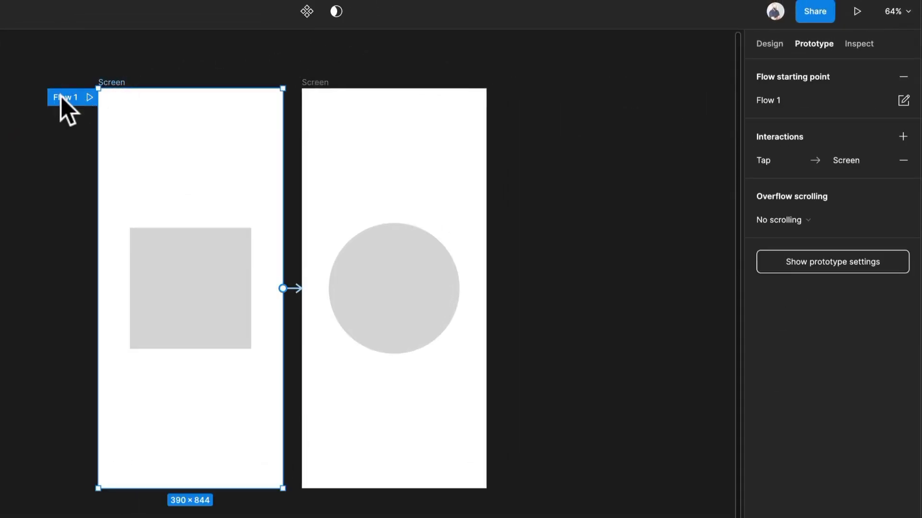
pyautogui.doubleClick(62, 97)
pyautogui.press('Escape')
pyautogui.doubleClick(770, 101)
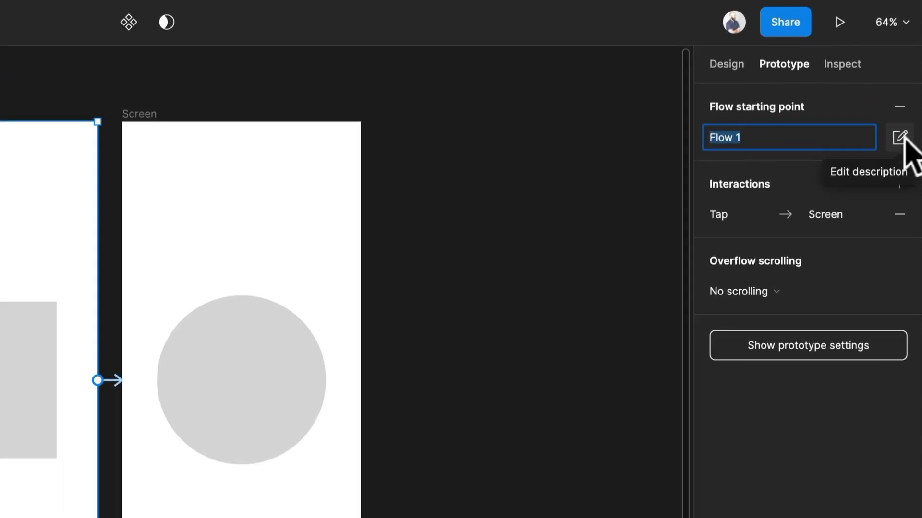
# - Add the description "This is a description." to the Flow 1 starting point and deselect the screen
pyautogui.click(901, 138)
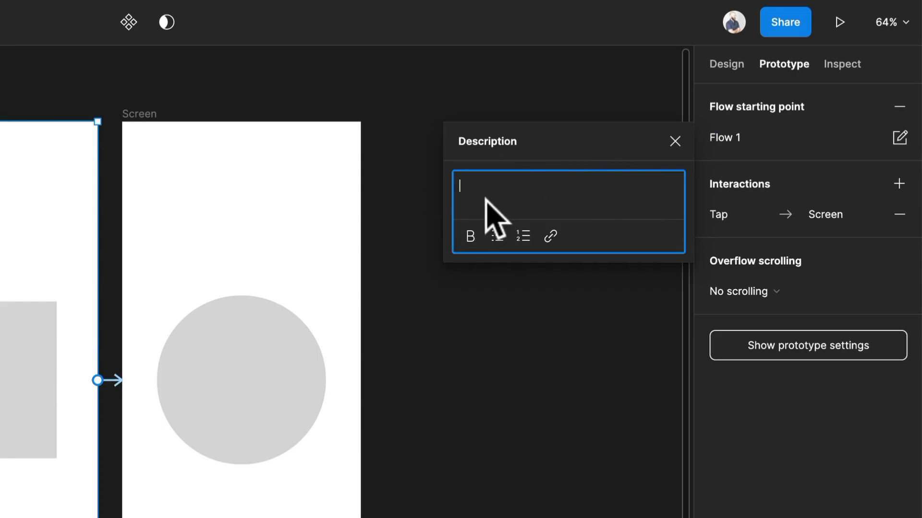
pyautogui.write('This is a description.')
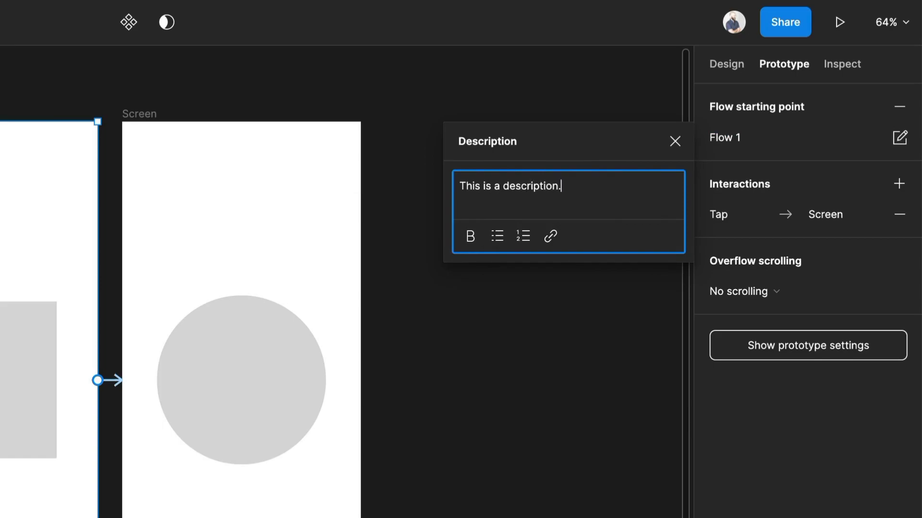
pyautogui.press('Return')
pyautogui.click(597, 355)
# - Run the prototype, go from the light square to the circle in Flow 1, and return to the design file
pyautogui.click(849, 18)
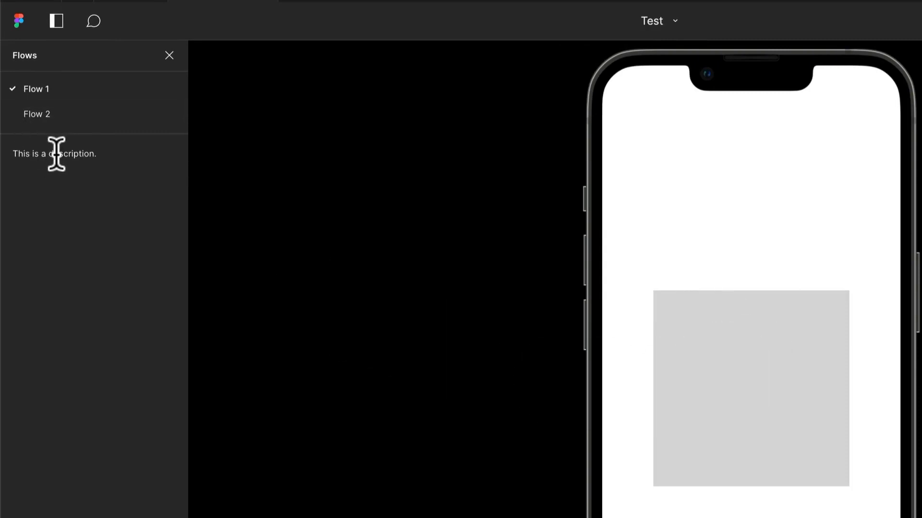
pyautogui.click(724, 368)
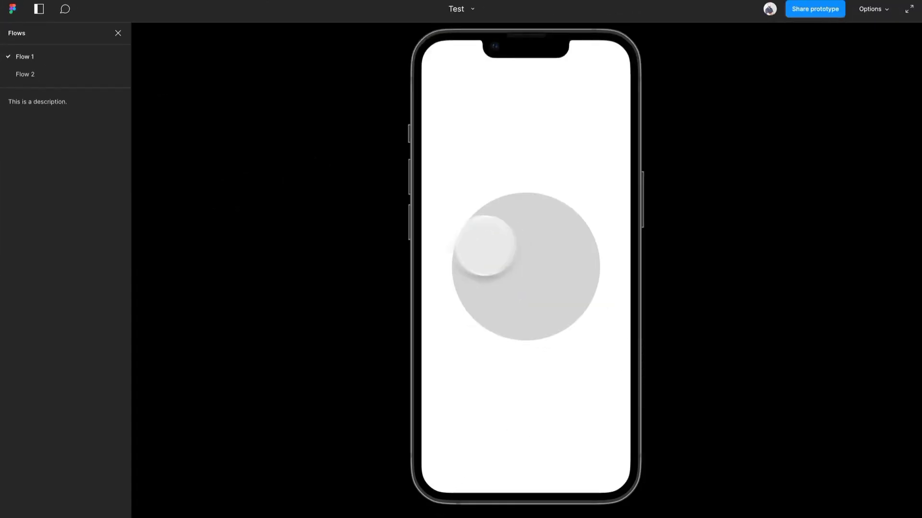
pyautogui.click(100, 10)
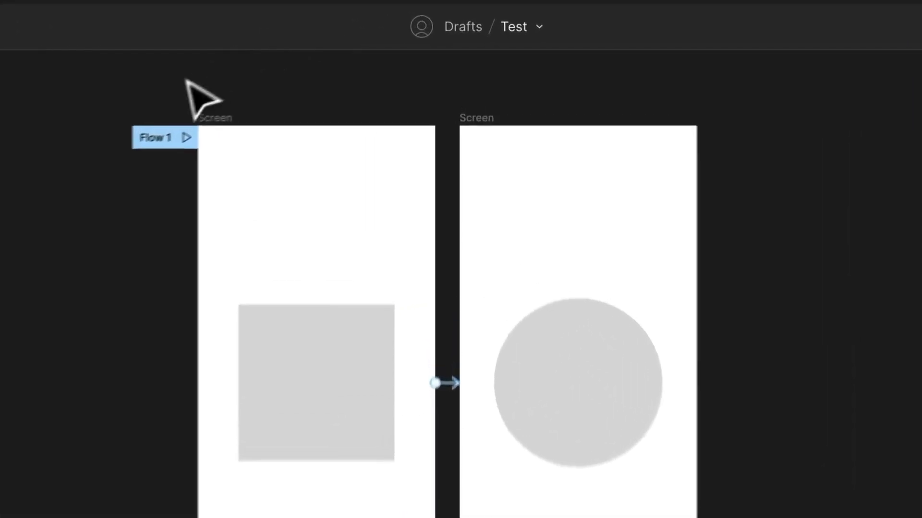
# - Move the Flow 1 starting point to the light circle screen, back to the square screen, and to the circle screen again
pyautogui.click(287, 97)
pyautogui.moveTo(143, 146); pyautogui.dragTo(500, 154)
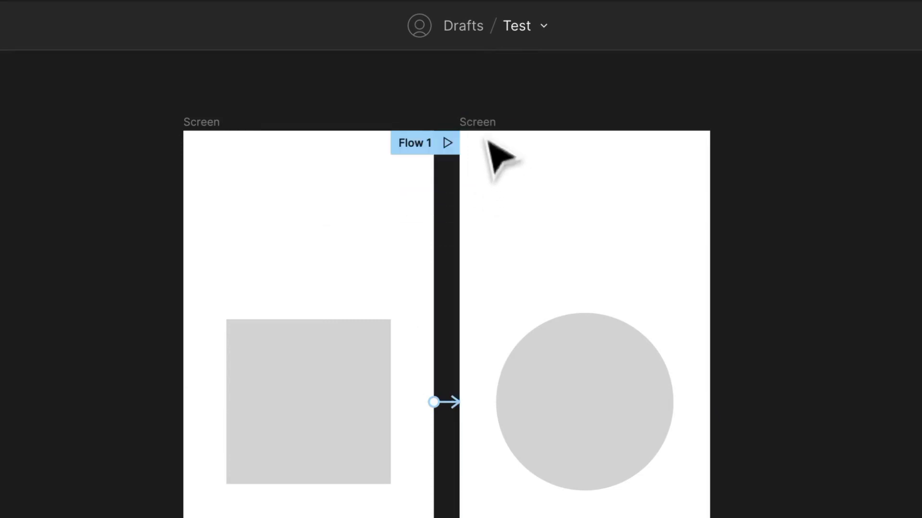
pyautogui.moveTo(421, 145); pyautogui.dragTo(216, 154)
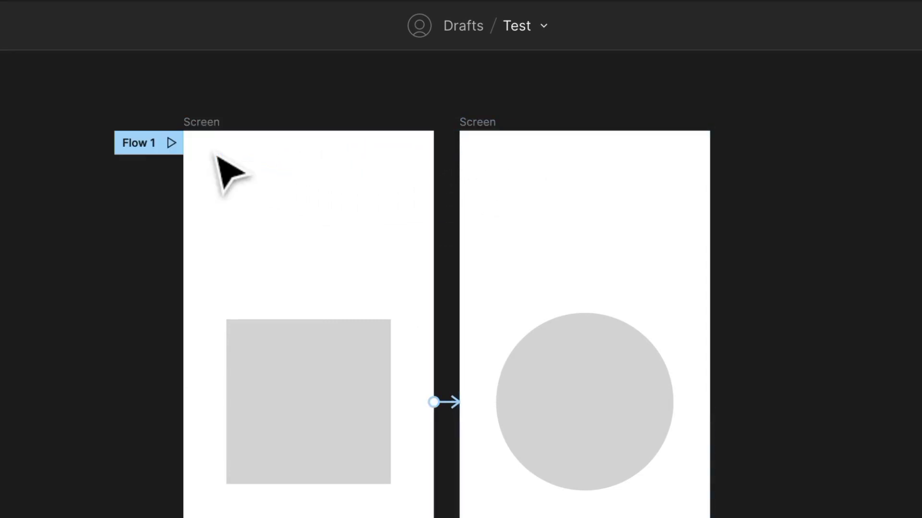
pyautogui.moveTo(144, 154); pyautogui.dragTo(502, 192)
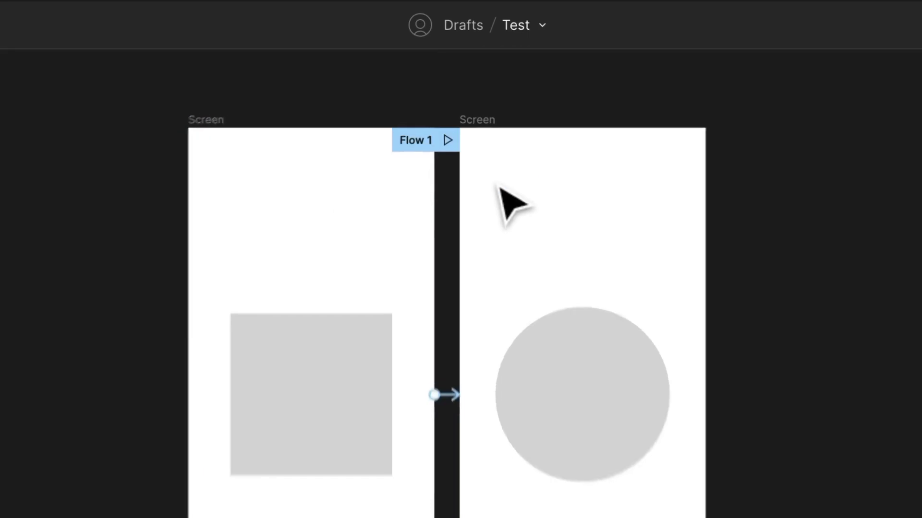